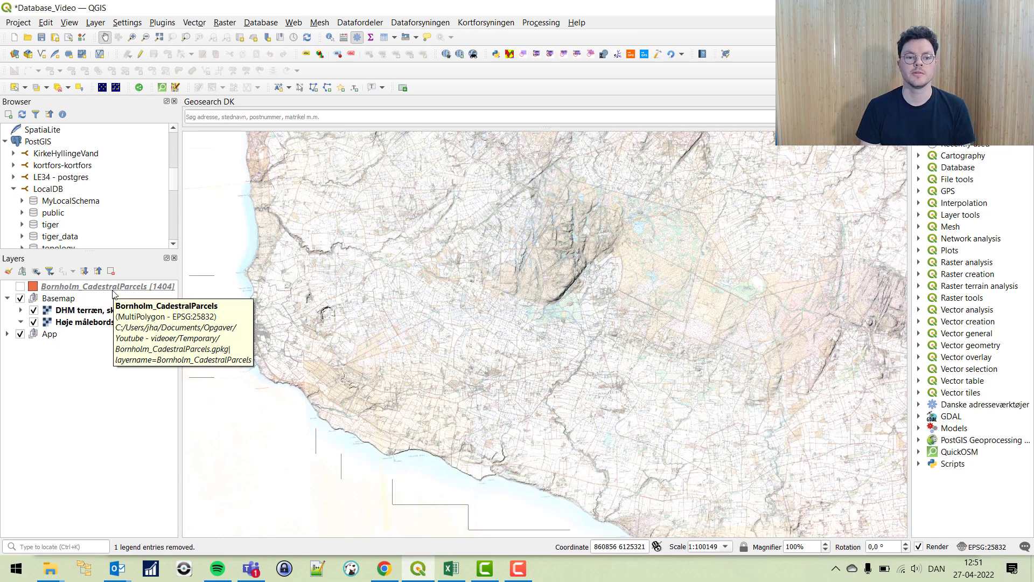
Make the Bornholm_CadestralParcels layer visible and zoom the map to its full extent
{"action": "left_click", "coordinate": [79, 192]}
{"action": "left_click", "coordinate": [88, 205]}
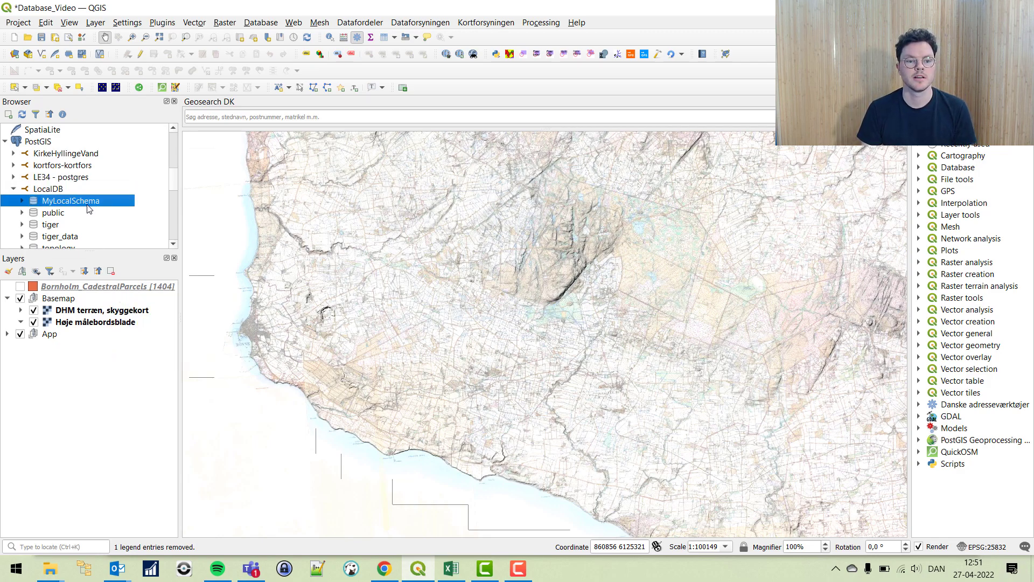
{"action": "left_click", "coordinate": [97, 289]}
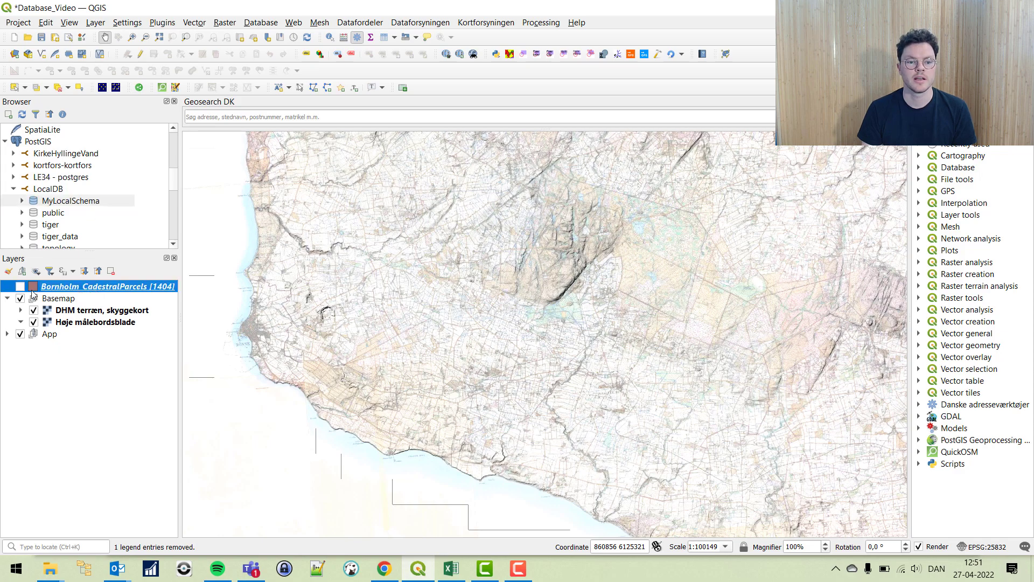
{"action": "left_click", "coordinate": [20, 286]}
{"action": "right_click", "coordinate": [71, 289]}
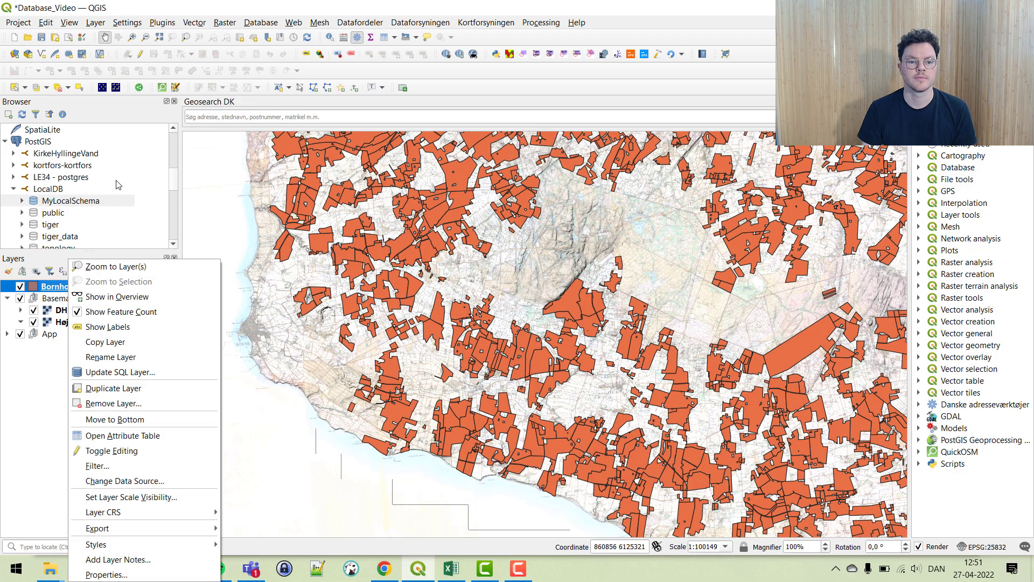
{"action": "left_click", "coordinate": [131, 265]}
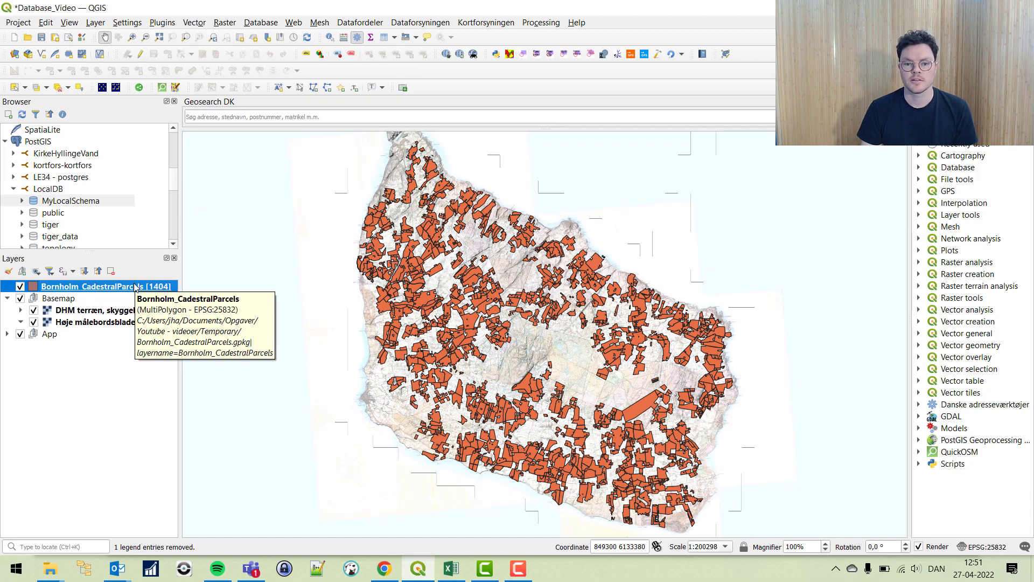
Open DB Manager, select MyLocalSchema in the LocalDB PostGIS connection, and start a vector layer import
{"action": "left_click", "coordinate": [261, 22]}
{"action": "left_click", "coordinate": [272, 37]}
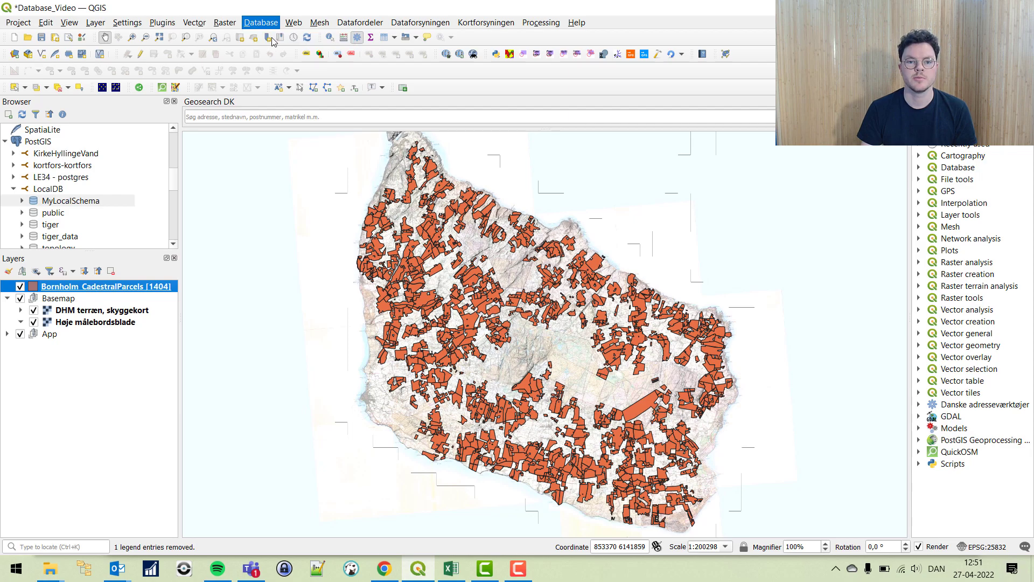
{"action": "left_click", "coordinate": [174, 141]}
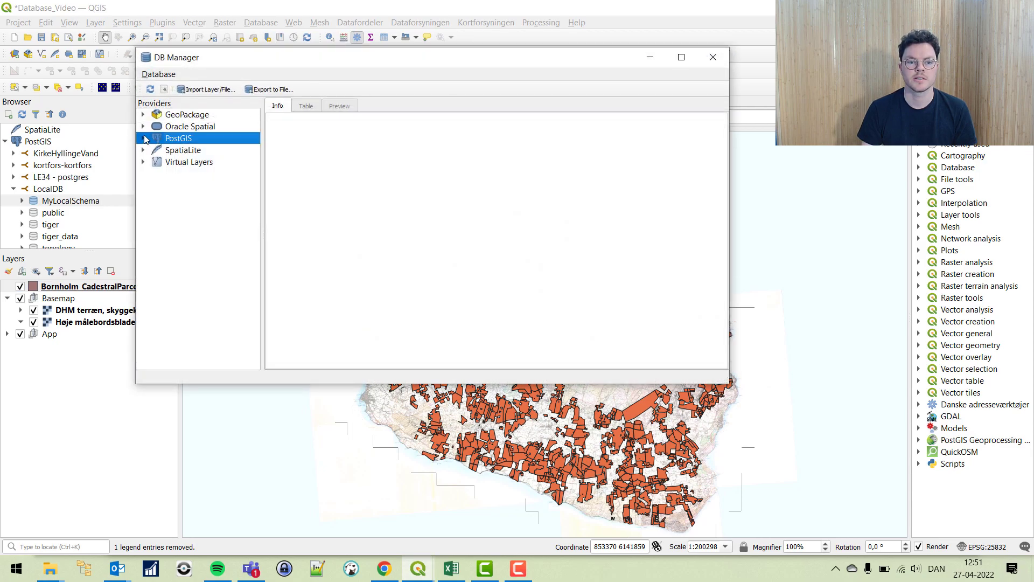
{"action": "left_click", "coordinate": [143, 139]}
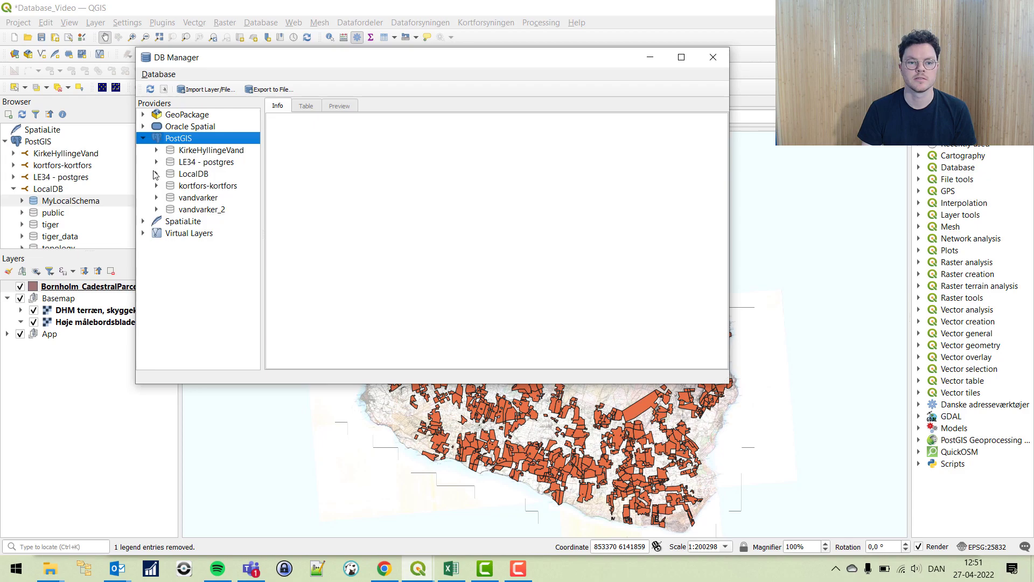
{"action": "left_click", "coordinate": [186, 174]}
{"action": "left_click", "coordinate": [192, 186]}
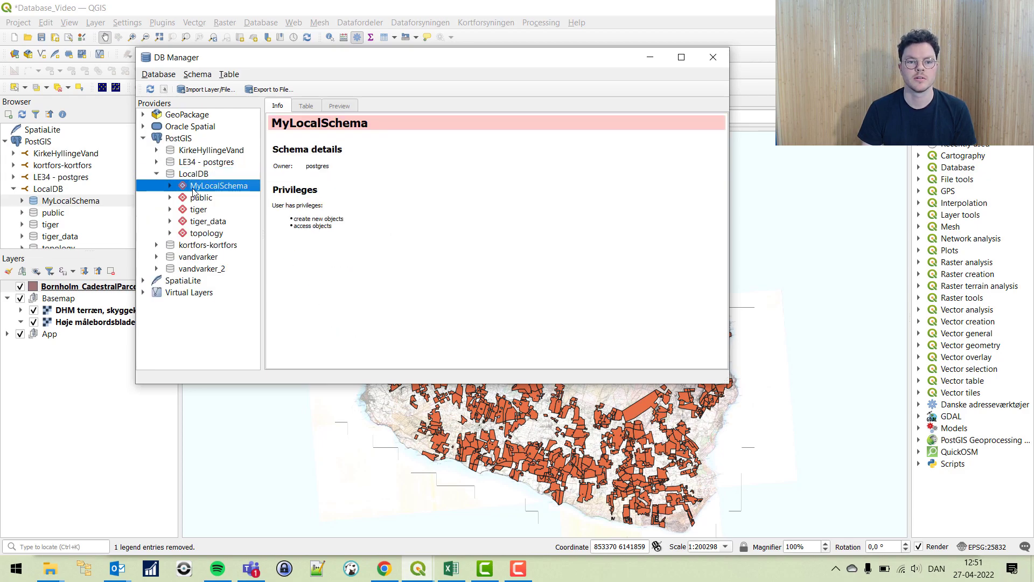
{"action": "left_click", "coordinate": [200, 90]}
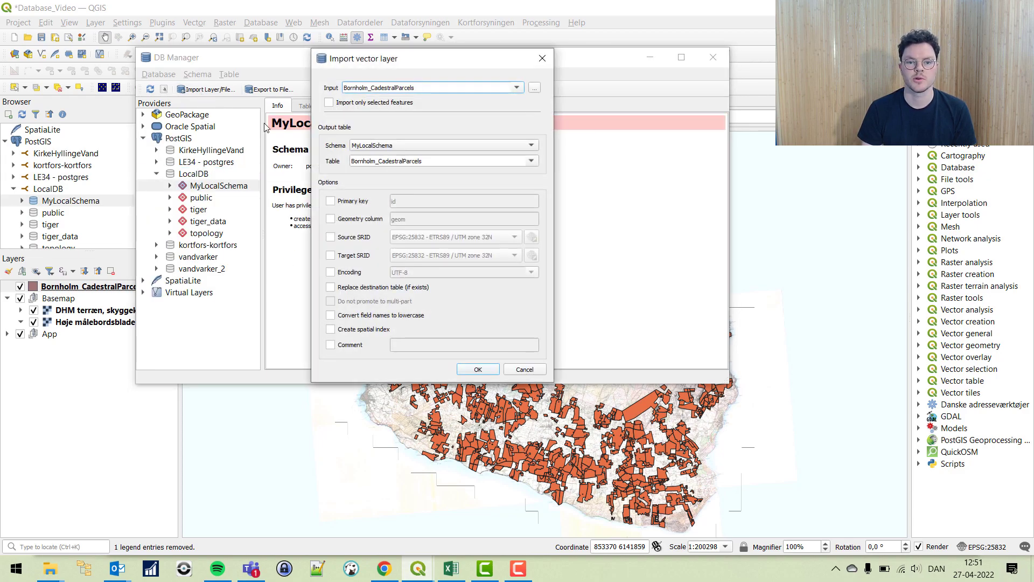
Enable primary key id, geometry column geom, source and target SRID EPSG:25832, and UTF-8 encoding for the Bornholm_CadestralParcels import
{"action": "left_click_drag", "start_coordinate": [455, 88], "coordinate": [339, 89]}
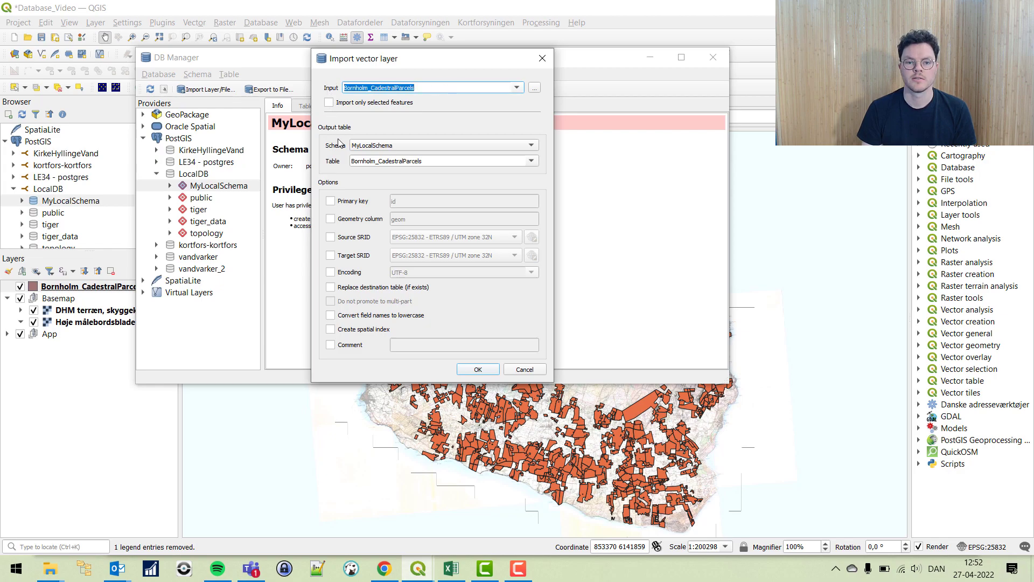
{"action": "left_click_drag", "start_coordinate": [424, 162], "coordinate": [347, 161]}
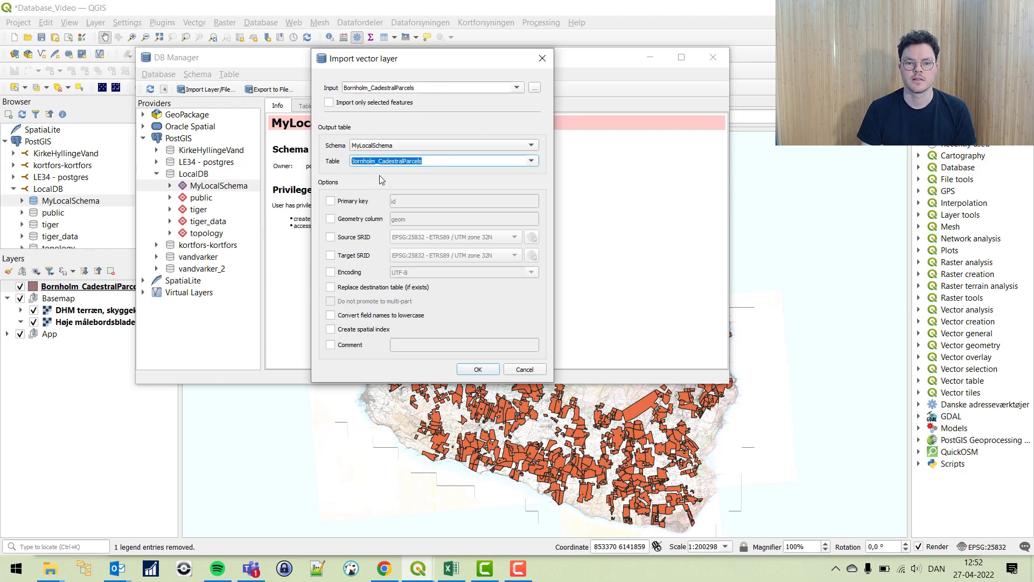
{"action": "left_click", "coordinate": [433, 161]}
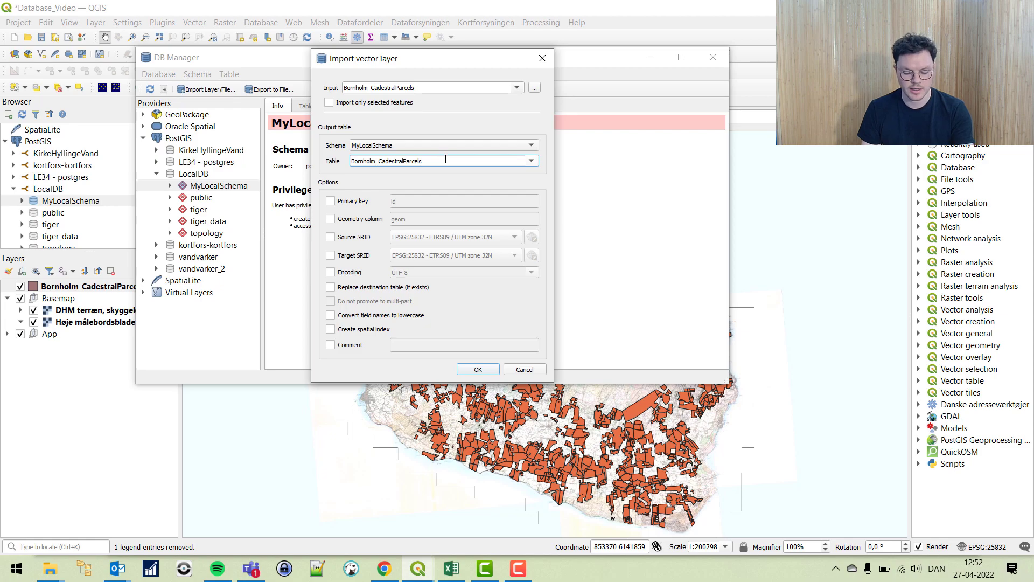
{"action": "left_click", "coordinate": [361, 201]}
{"action": "left_click", "coordinate": [366, 222]}
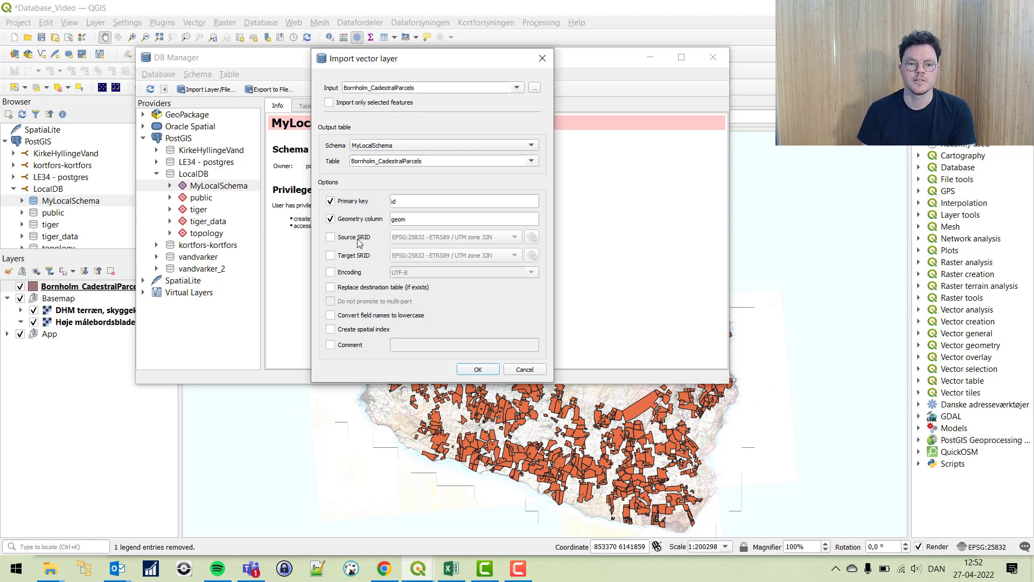
{"action": "left_click", "coordinate": [358, 237]}
{"action": "left_click", "coordinate": [358, 256]}
{"action": "left_click", "coordinate": [356, 272]}
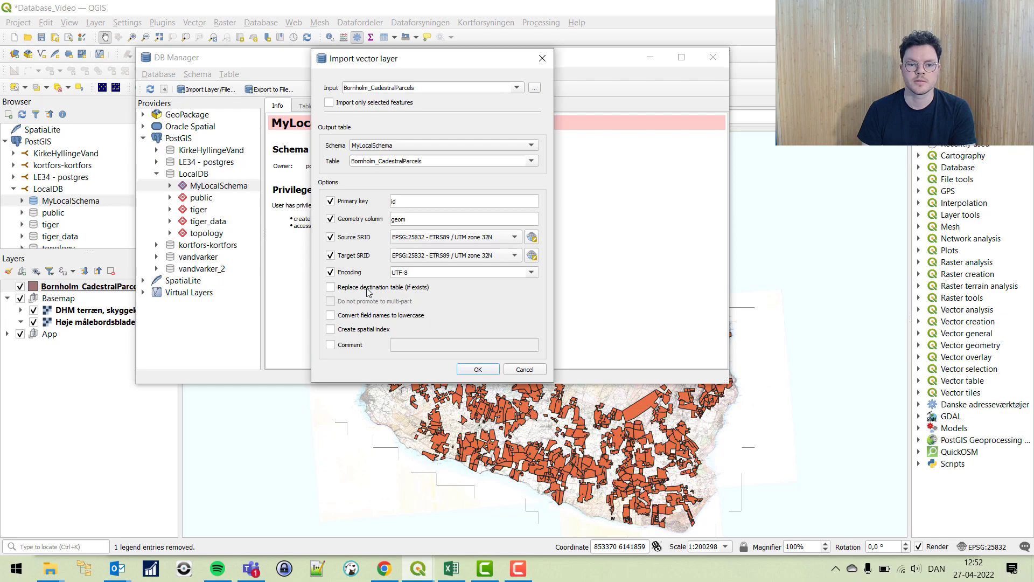
Enable destination table replacement, lowercase field names and spatial index creation, and run the import
{"action": "left_click", "coordinate": [369, 289]}
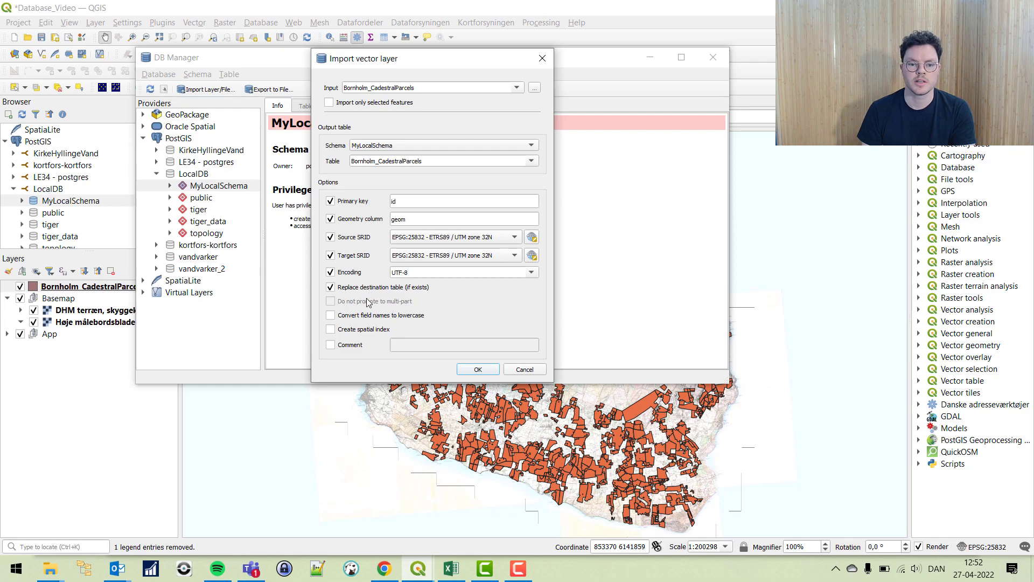
{"action": "left_click", "coordinate": [368, 331]}
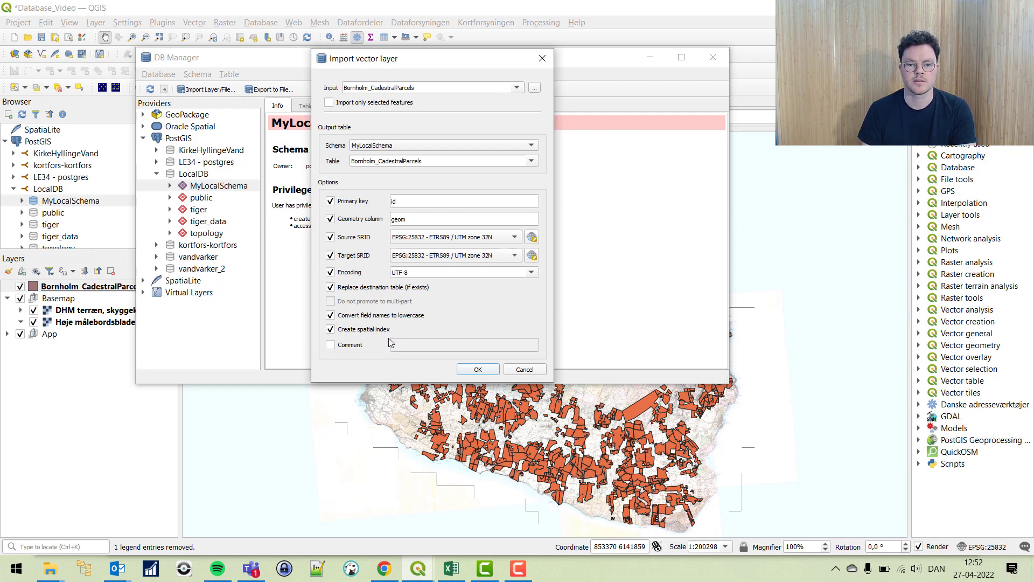
{"action": "left_click", "coordinate": [474, 370]}
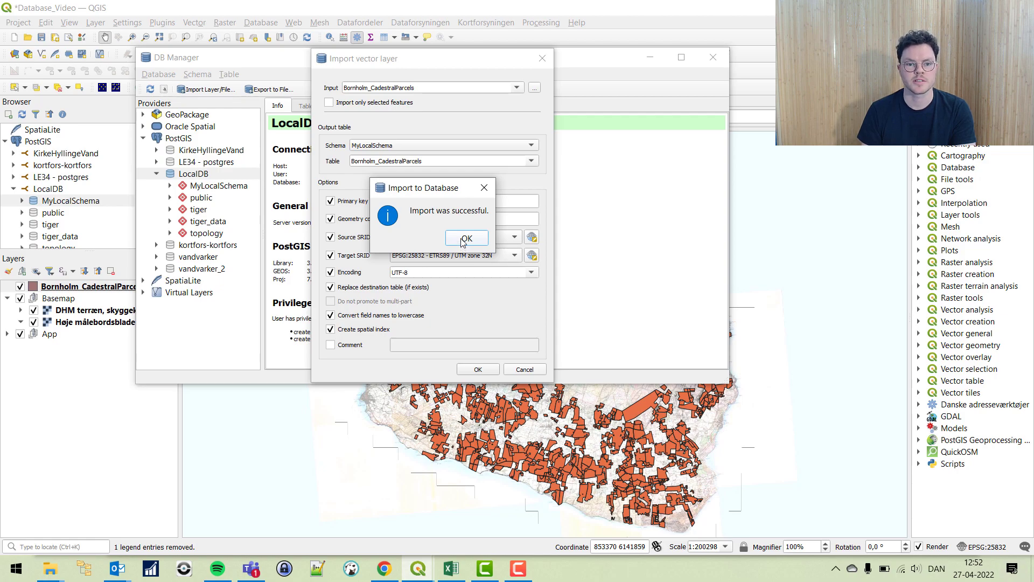
{"action": "left_click", "coordinate": [465, 238]}
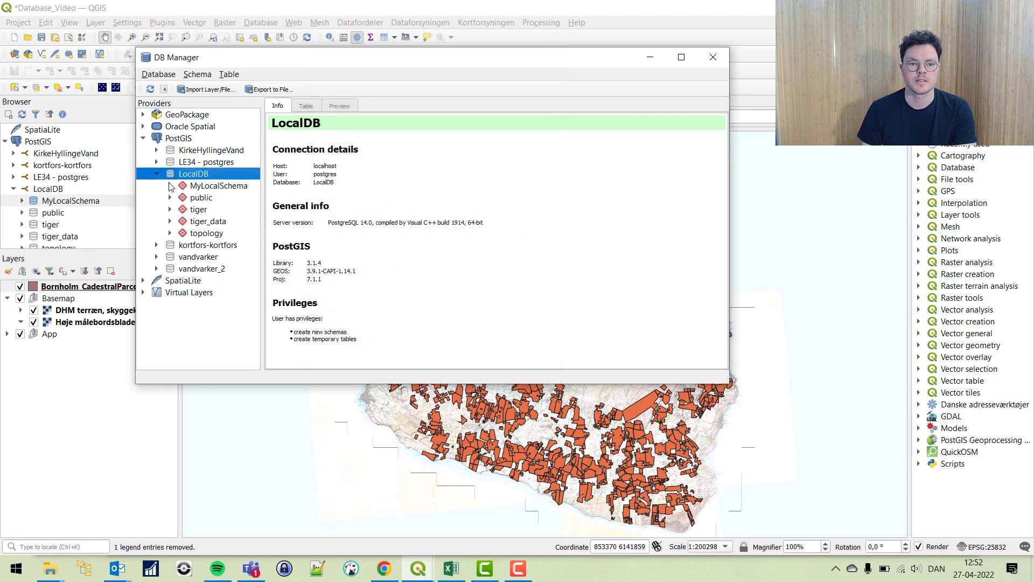
Add the imported Bornholm_CadestralParcels table from MyLocalSchema to the map and return to the main window
{"action": "double_click", "coordinate": [183, 188]}
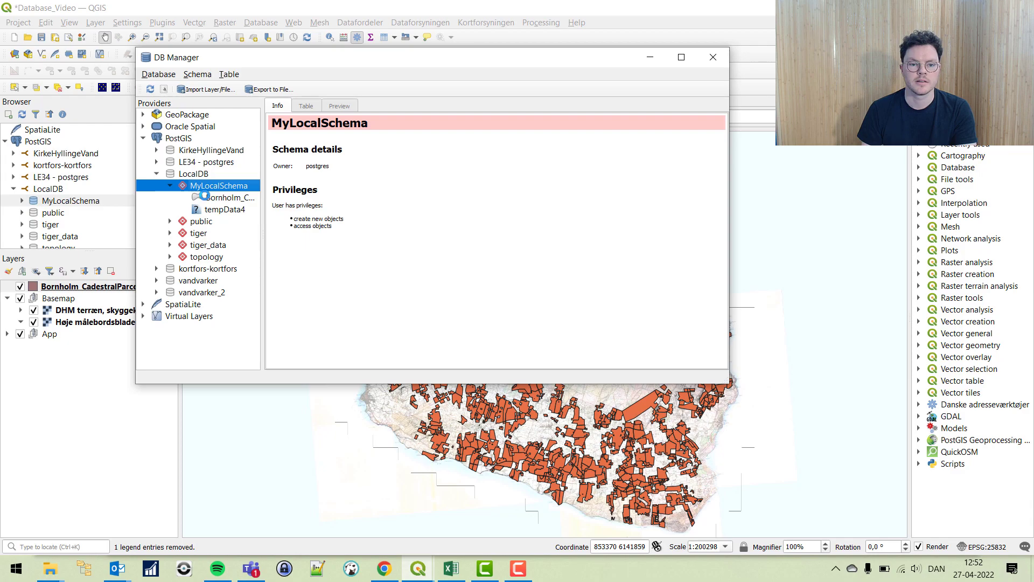
{"action": "right_click", "coordinate": [204, 196]}
{"action": "left_click", "coordinate": [240, 236]}
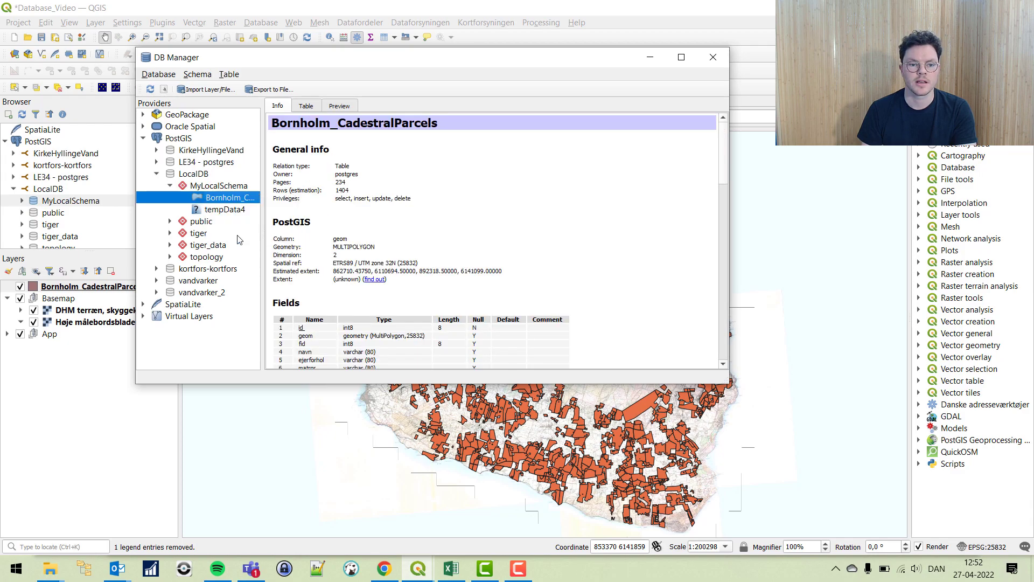
{"action": "left_click", "coordinate": [88, 392]}
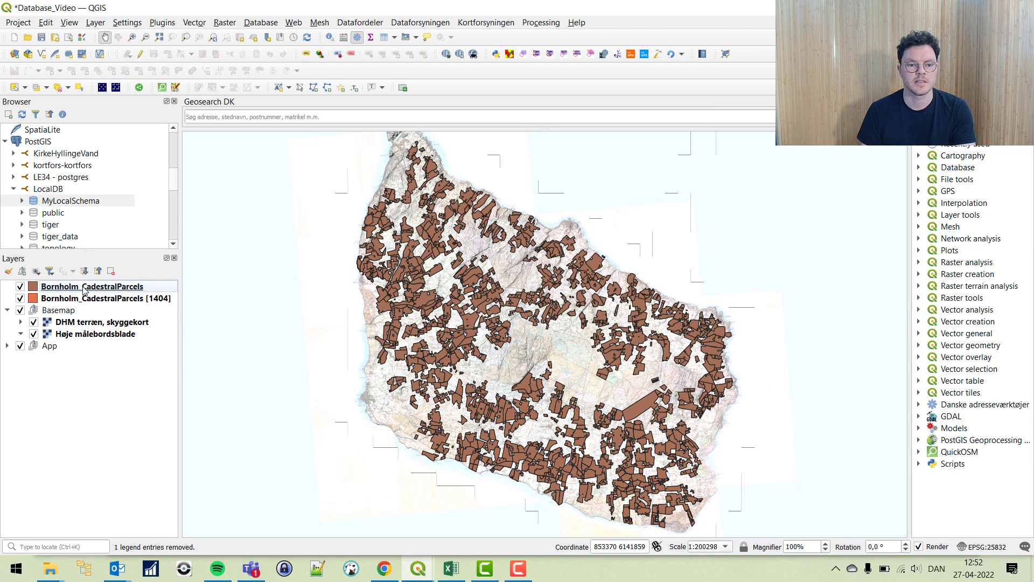
Show the feature count of the new database layer and toggle its visibility to compare it with the original layer
{"action": "right_click", "coordinate": [83, 290]}
{"action": "left_click", "coordinate": [124, 54]}
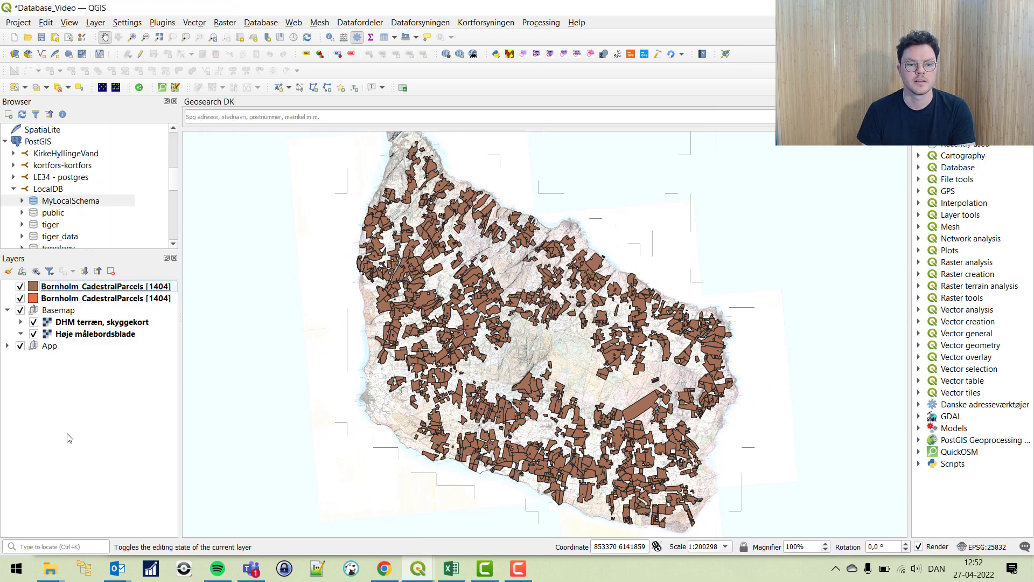
{"action": "left_click", "coordinate": [22, 287]}
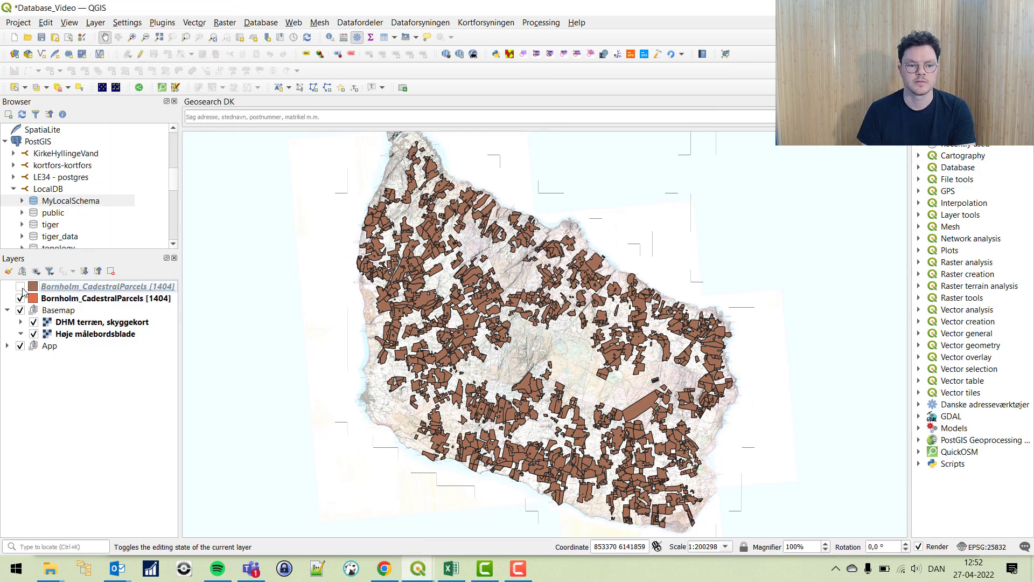
{"action": "left_click", "coordinate": [21, 287]}
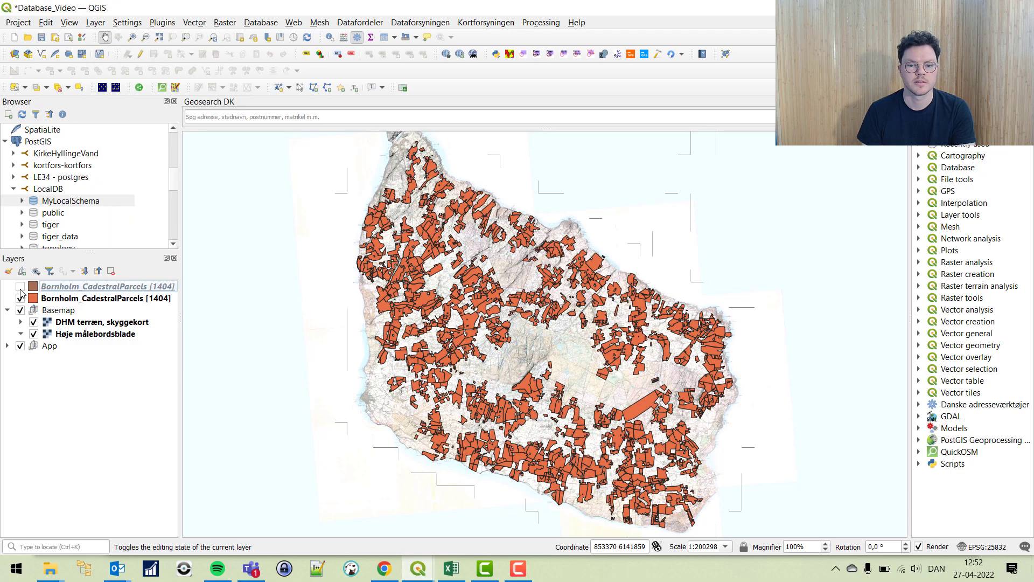
{"action": "left_click", "coordinate": [64, 289]}
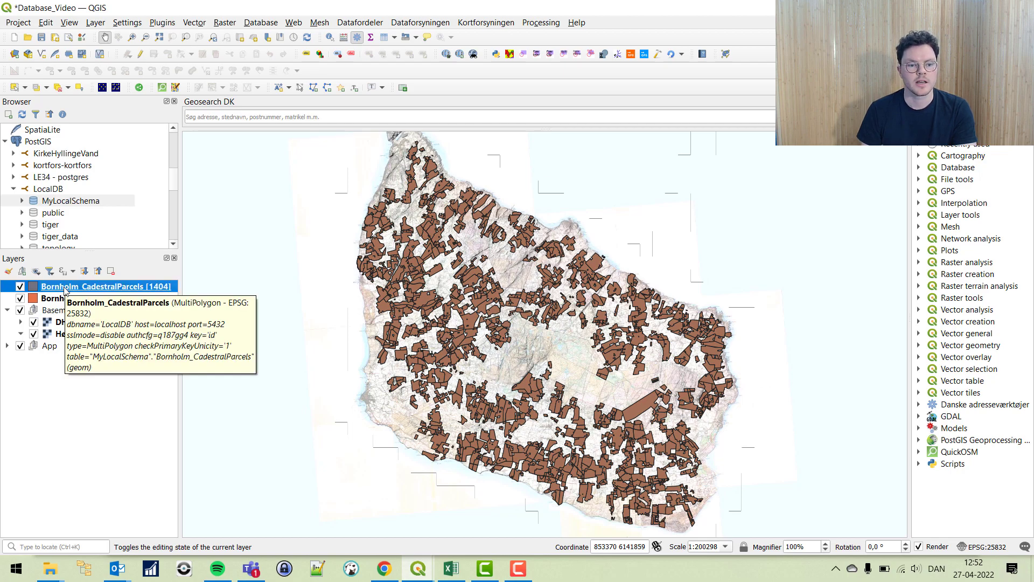
Reopen DB Manager and open an SQL query window for LocalDB
{"action": "left_click", "coordinate": [261, 23]}
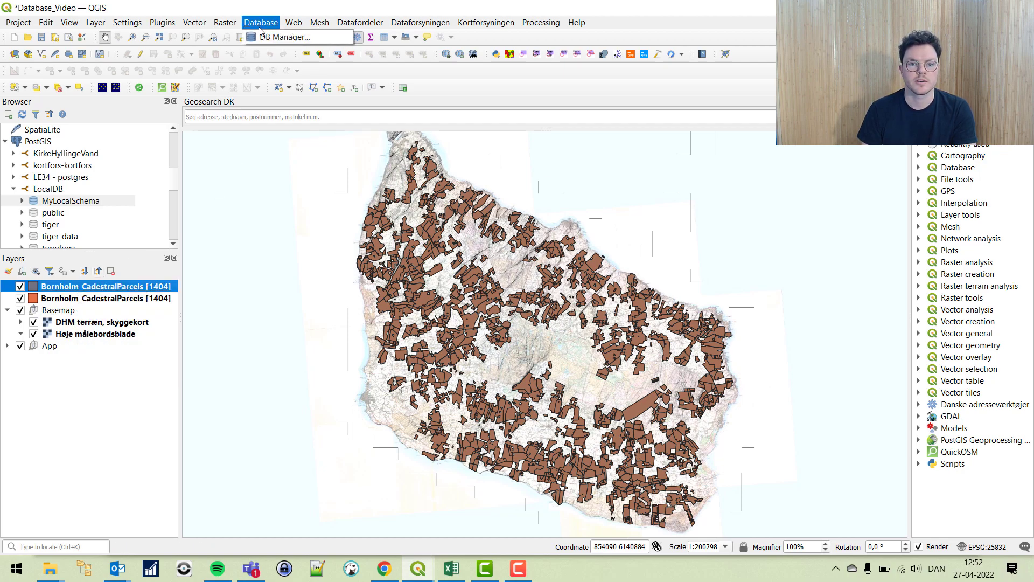
{"action": "left_click", "coordinate": [262, 37]}
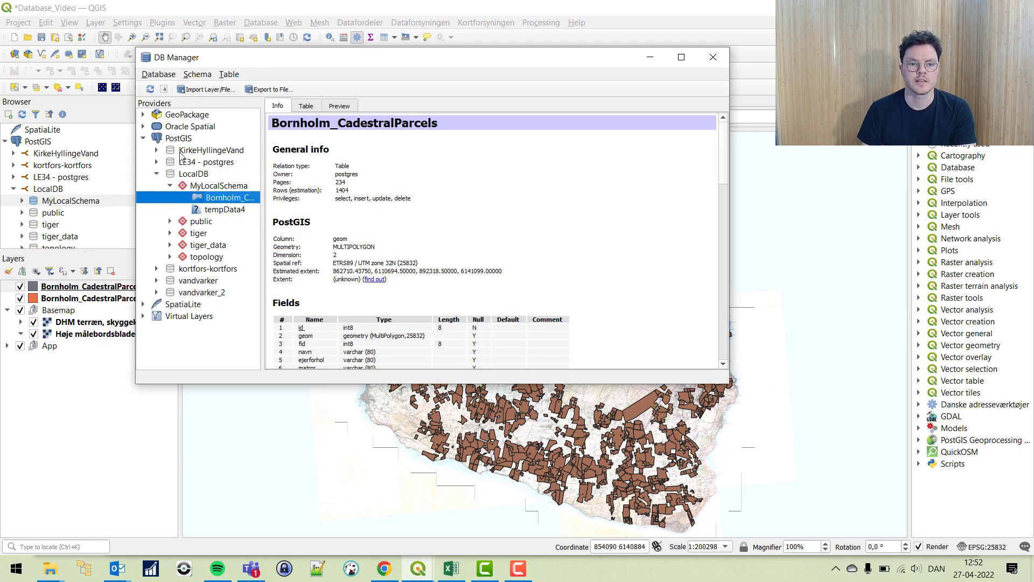
{"action": "left_click", "coordinate": [159, 74]}
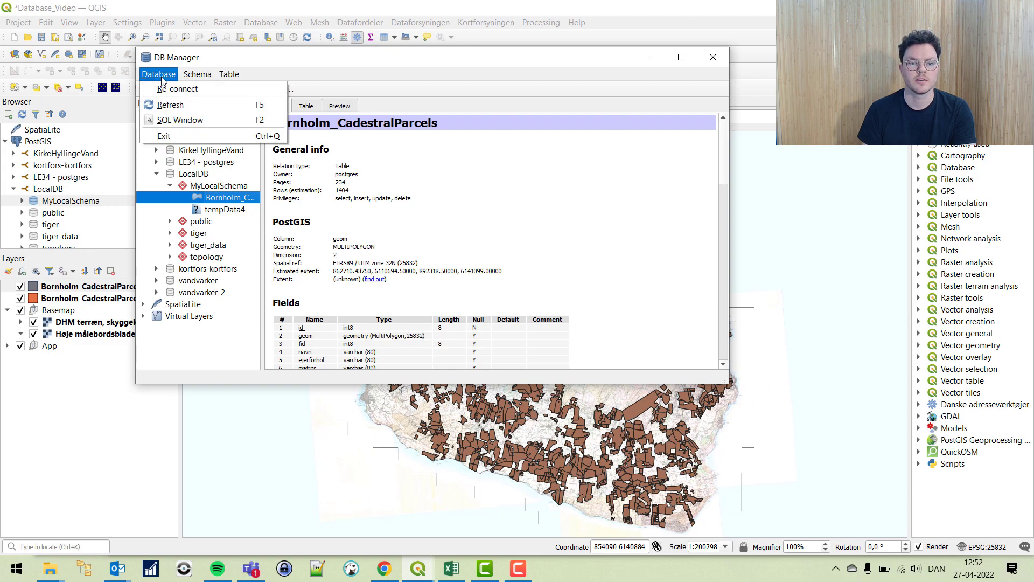
{"action": "left_click", "coordinate": [177, 122]}
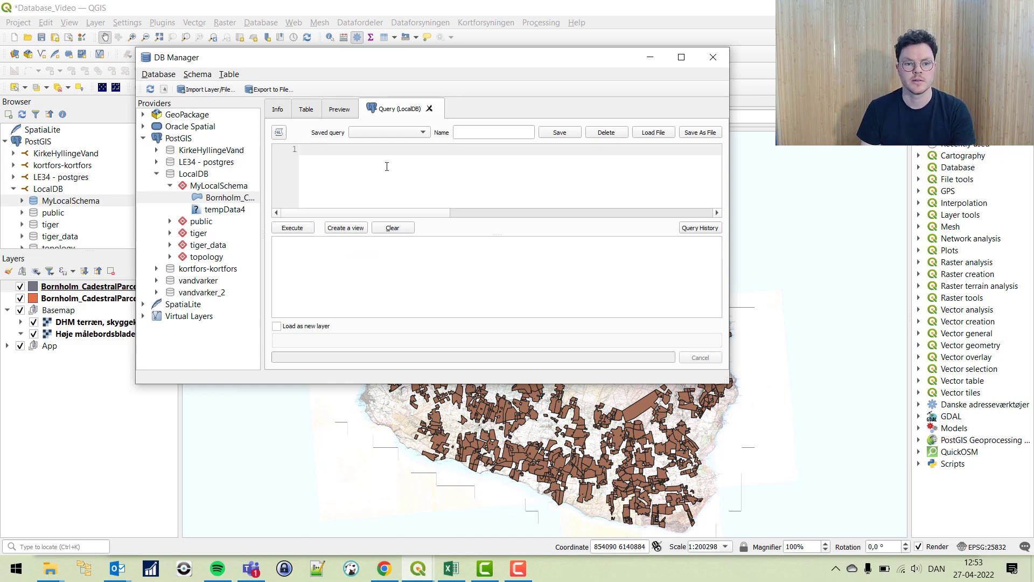
Begin the SQL query with a select of the id and matrnr columns
{"action": "type", "text": "select "}
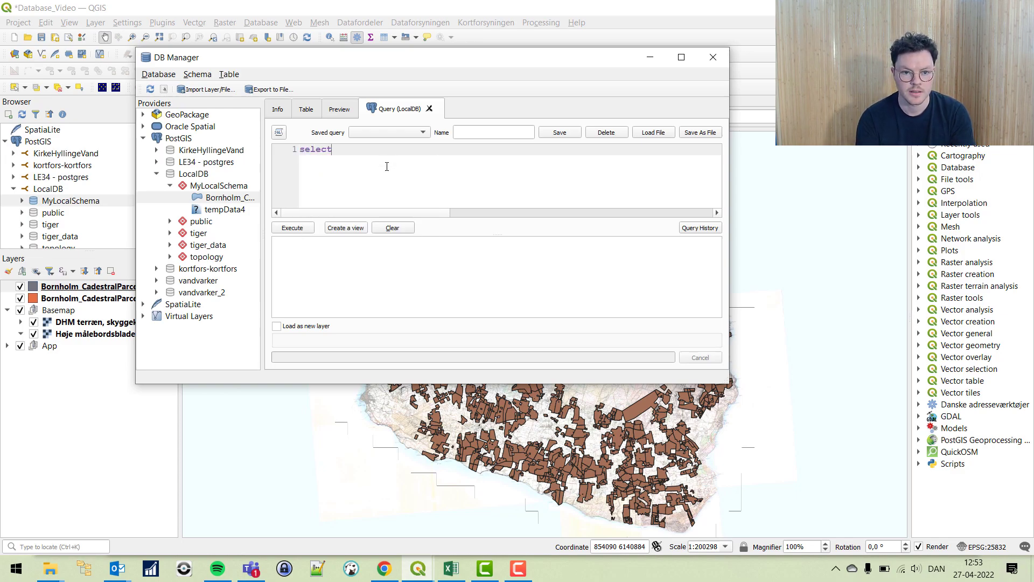
{"action": "type", "text": "id"}
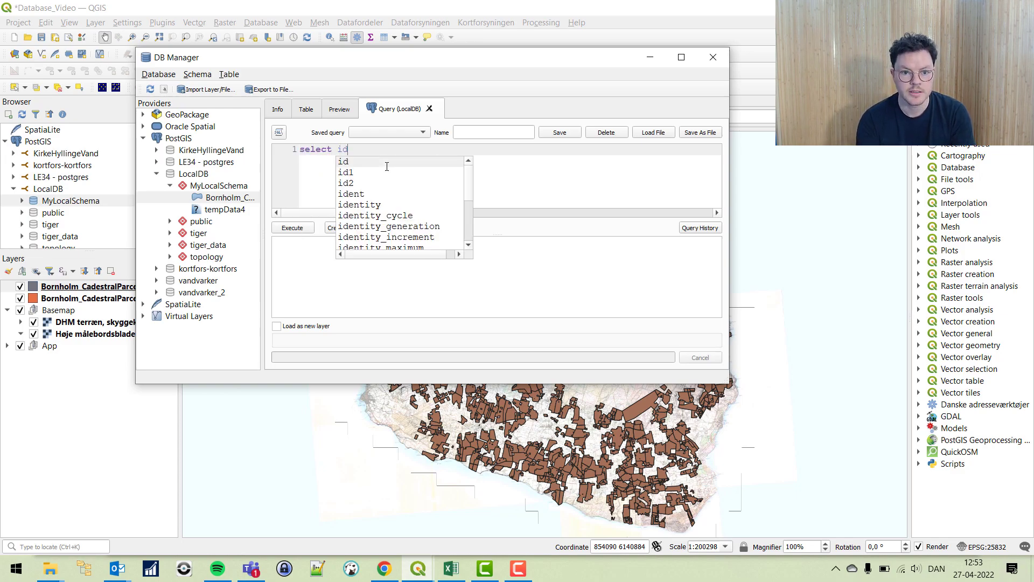
{"action": "type", "text": ", mat"}
{"action": "key", "text": "Down"}
{"action": "key", "text": "Down"}
{"action": "key", "text": "Down"}
{"action": "key", "text": "Down"}
{"action": "key", "text": "Down"}
{"action": "key", "text": "Return"}
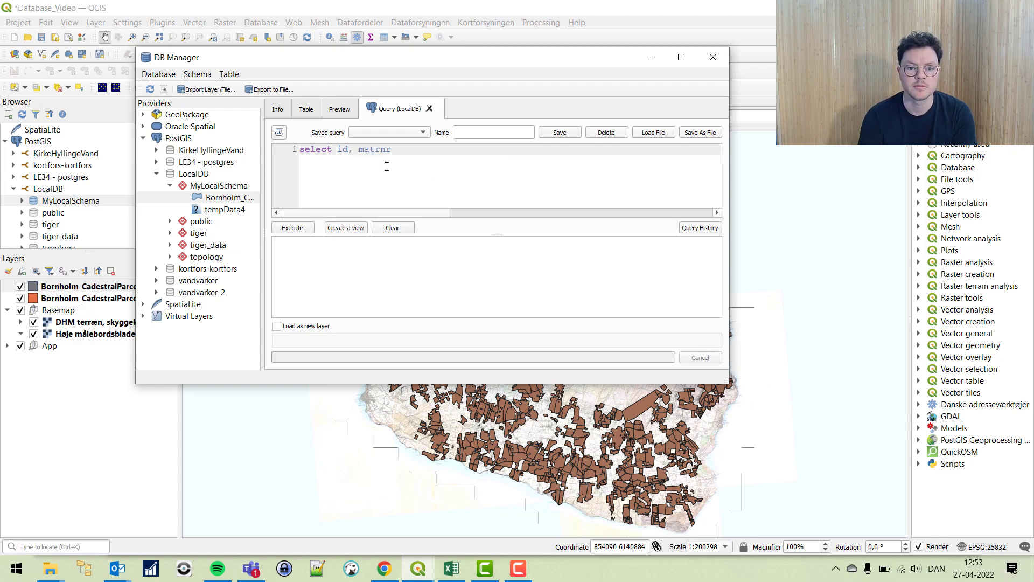
Complete the query with the source table "MyLocalSchema"."Bornholm_CadestralParcels" and execute it
{"action": "type", "text": "from "}
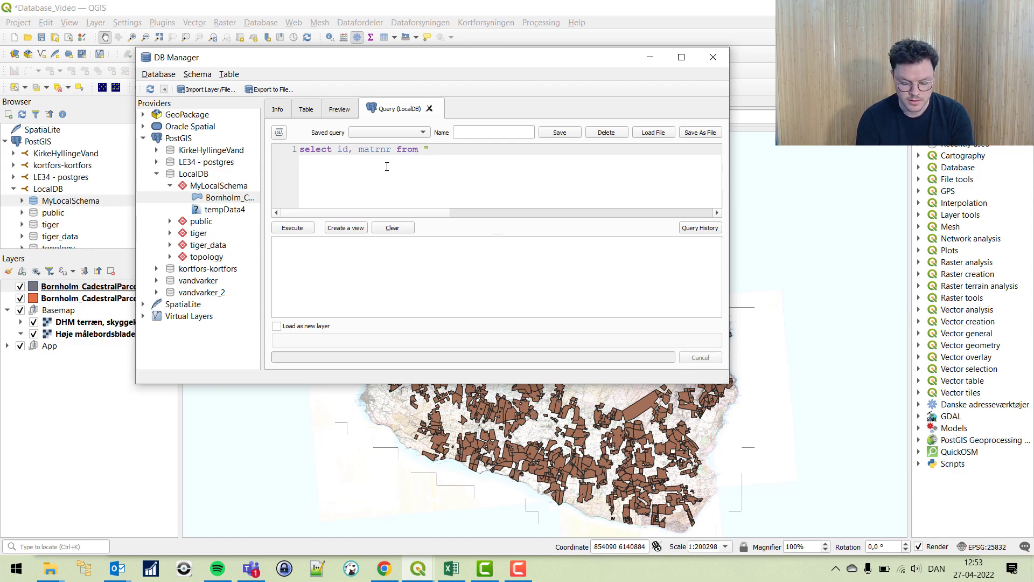
{"action": "type", "text": "\"MyLocalSchema"}
{"action": "key", "text": "Return"}
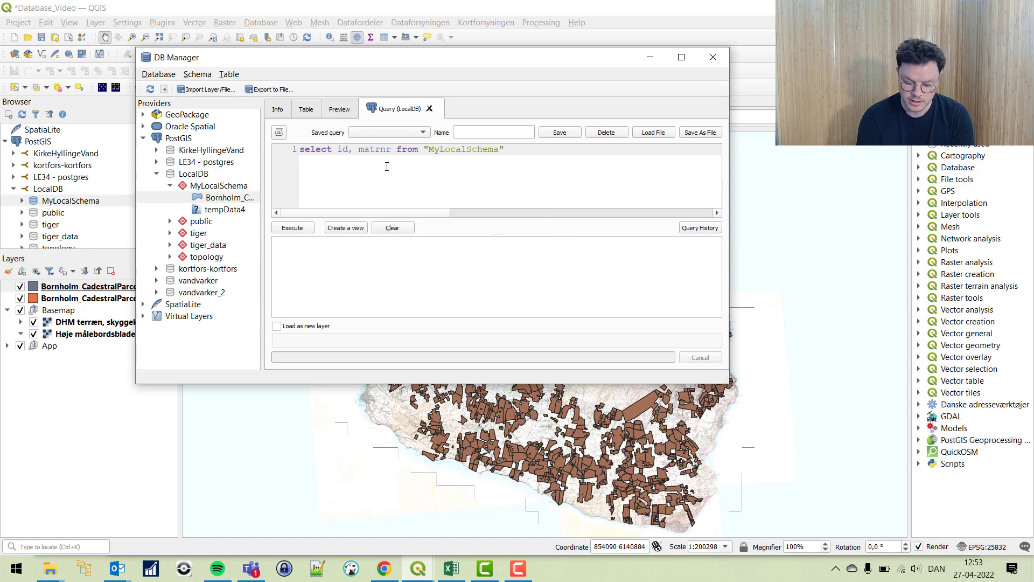
{"action": "type", "text": "\".\"bor"}
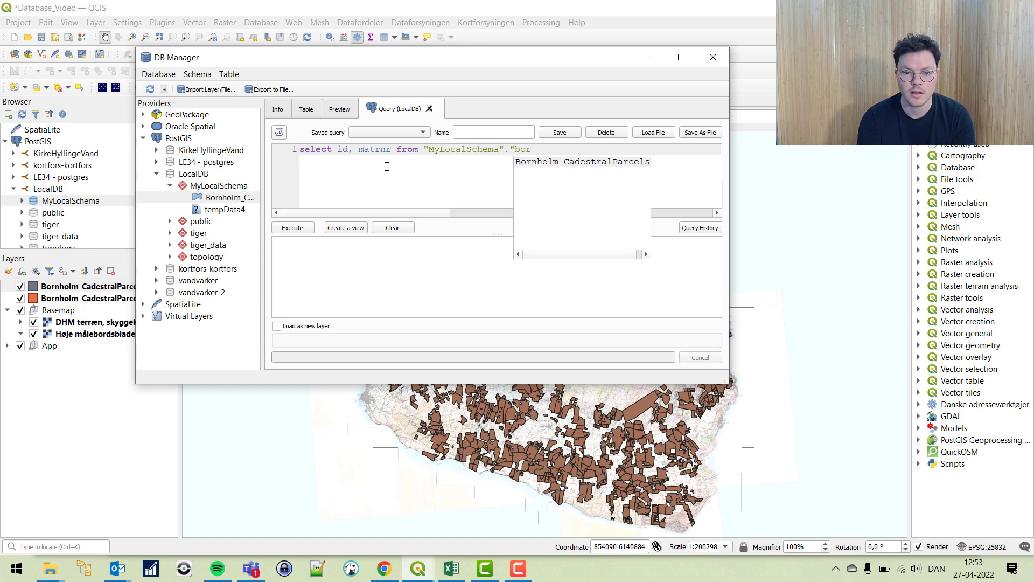
{"action": "key", "text": "Return"}
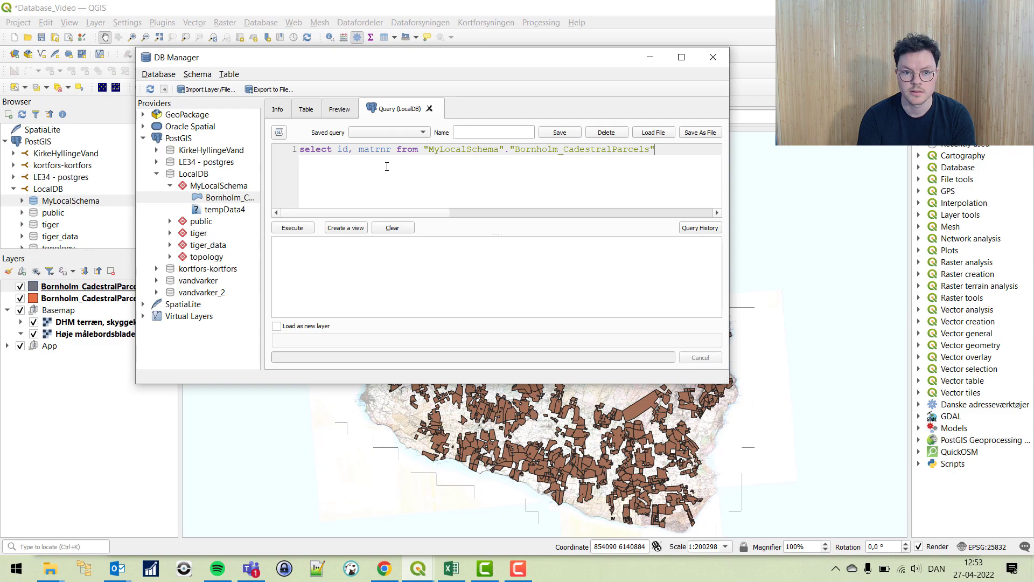
{"action": "left_click", "coordinate": [304, 228]}
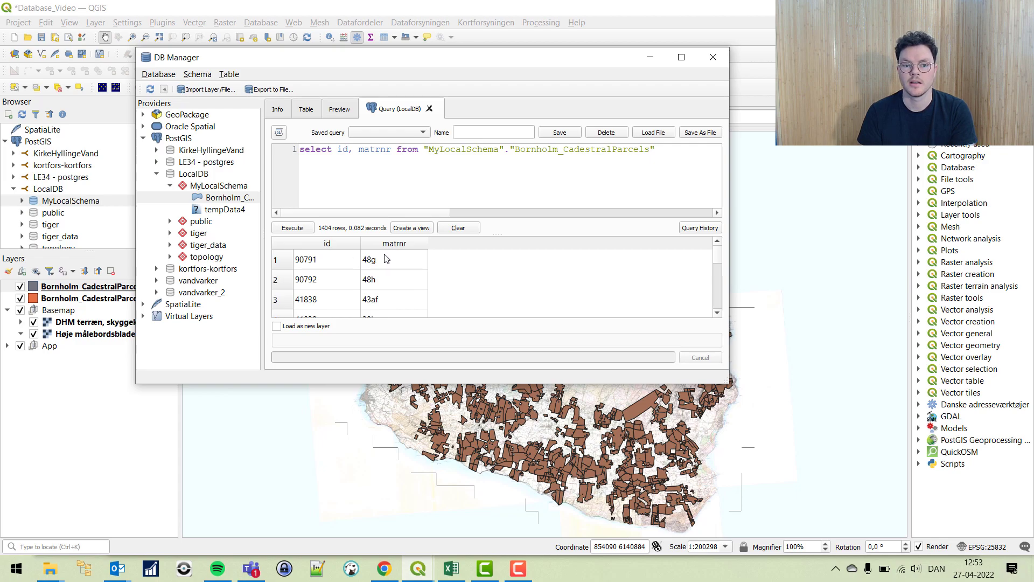
Add the condition where matrnr = '48g' to the end of the query and execute it
{"action": "left_click", "coordinate": [701, 156]}
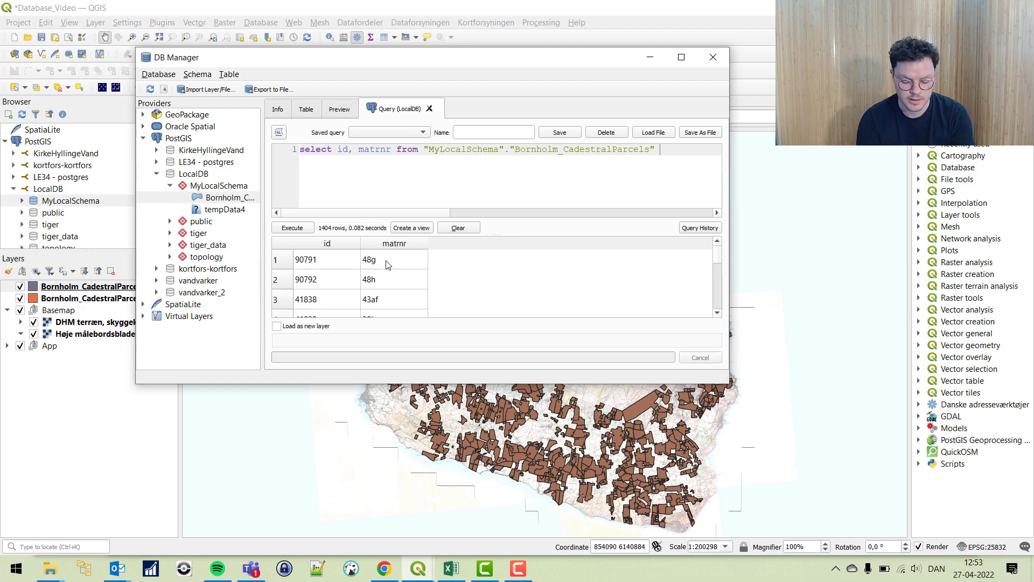
{"action": "type", "text": "where "}
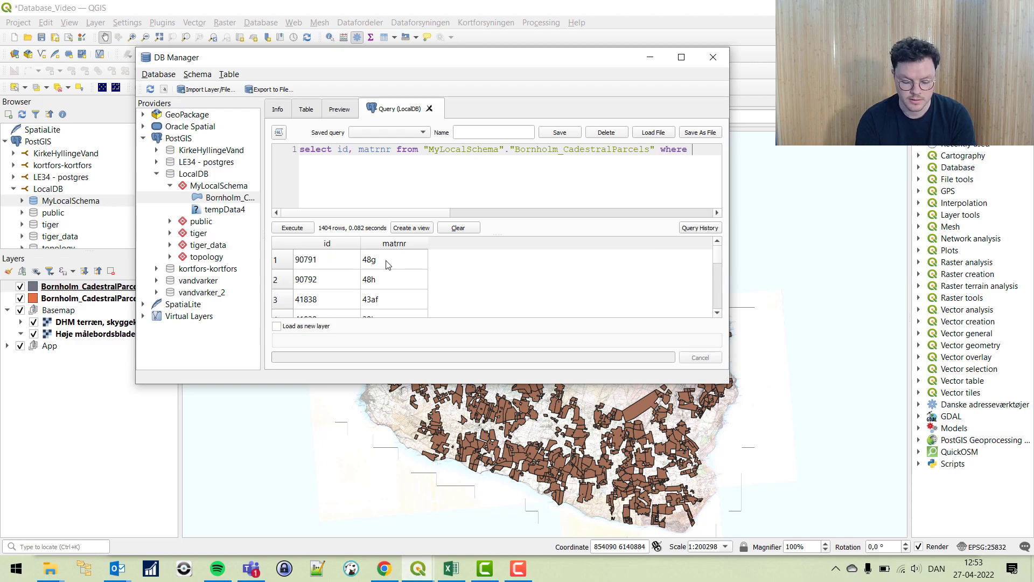
{"action": "type", "text": "mat"}
{"action": "key", "text": "Down"}
{"action": "key", "text": "Down"}
{"action": "key", "text": "Down"}
{"action": "key", "text": "Down"}
{"action": "key", "text": "Down"}
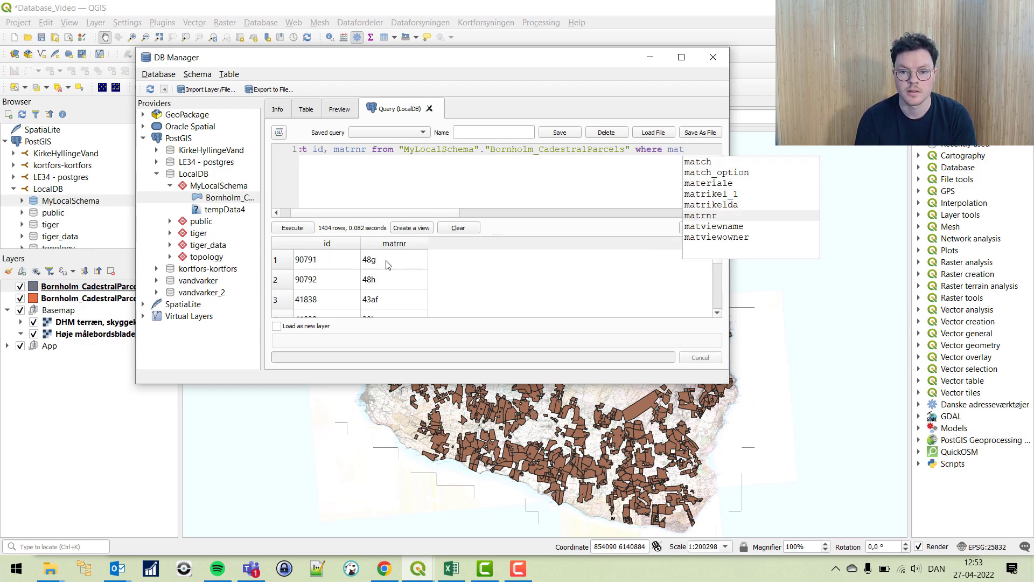
{"action": "key", "text": "Return"}
{"action": "type", "text": "= '48g"}
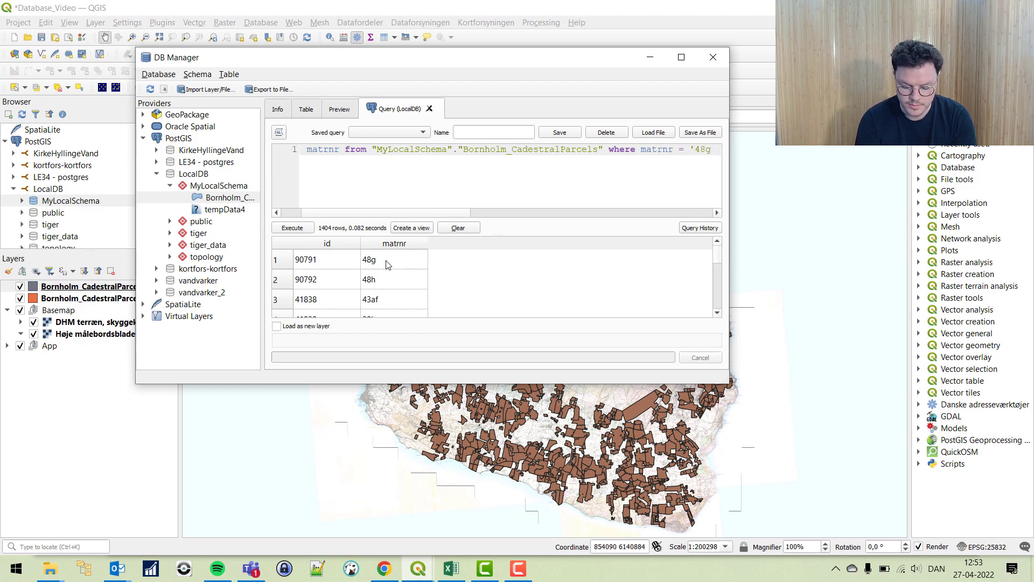
{"action": "left_click", "coordinate": [292, 227]}
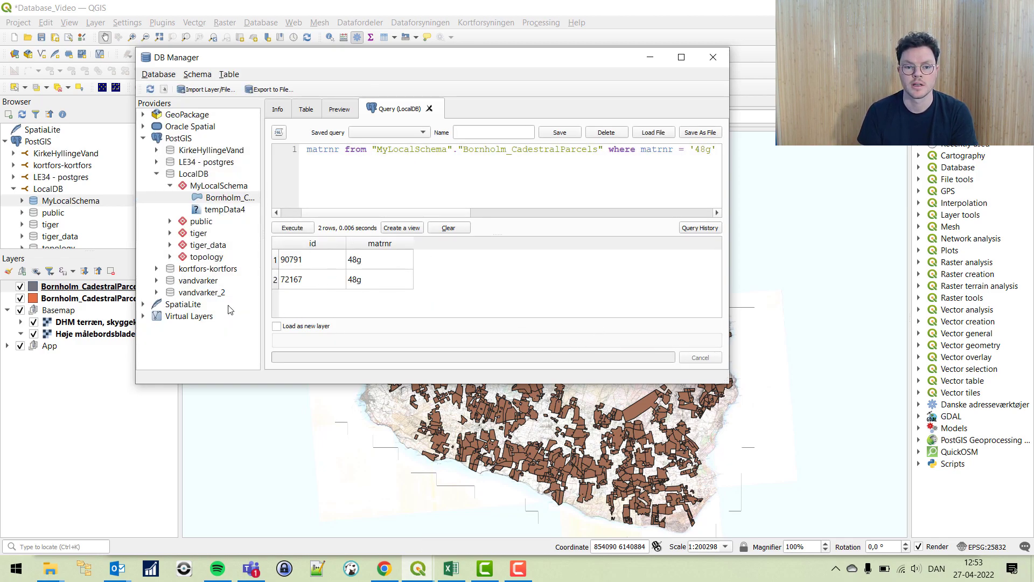
Load the query result as a new layer named test and bring the main QGIS window to the front
{"action": "left_click", "coordinate": [287, 325]}
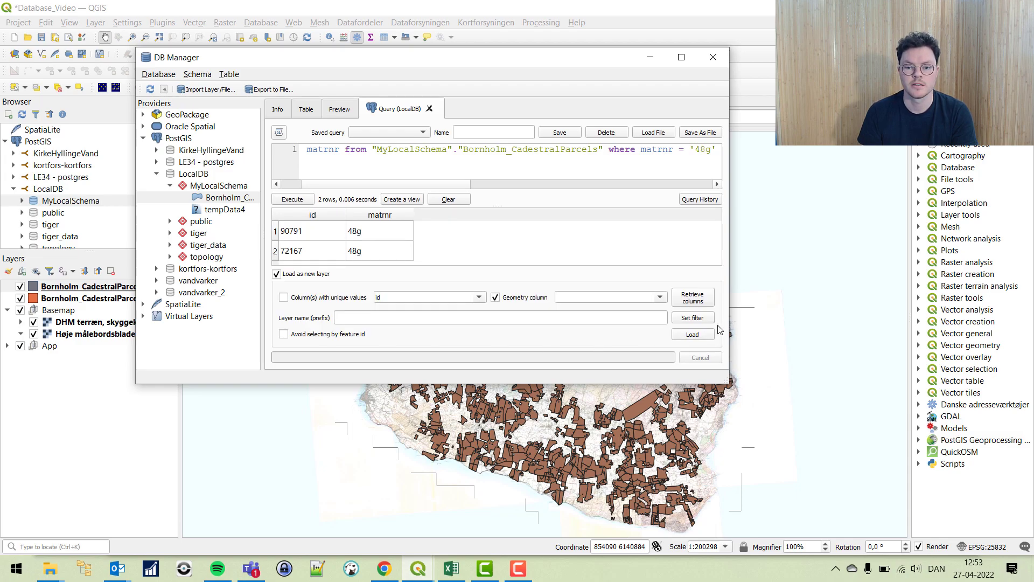
{"action": "left_click", "coordinate": [566, 317]}
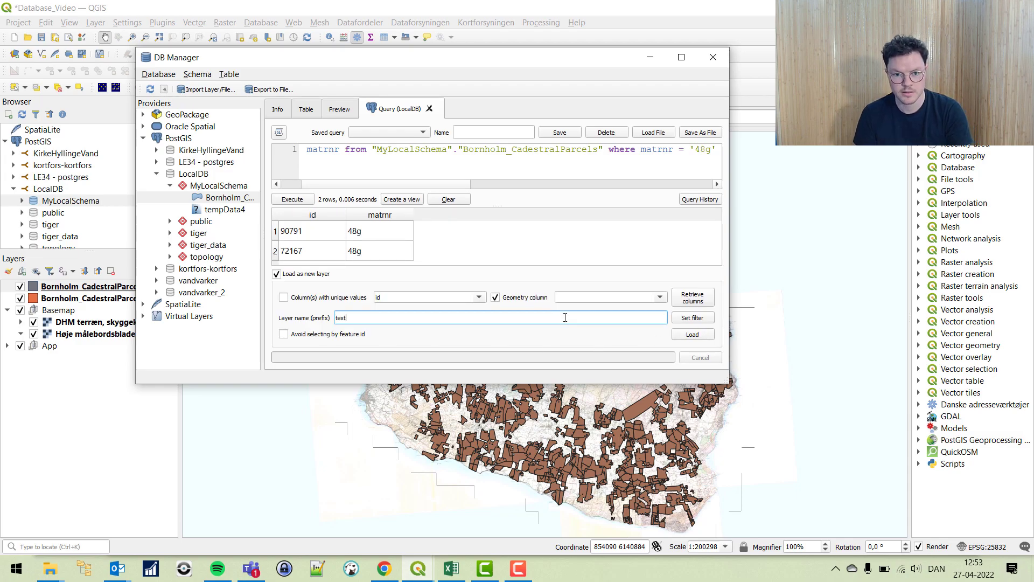
{"action": "left_click", "coordinate": [692, 334]}
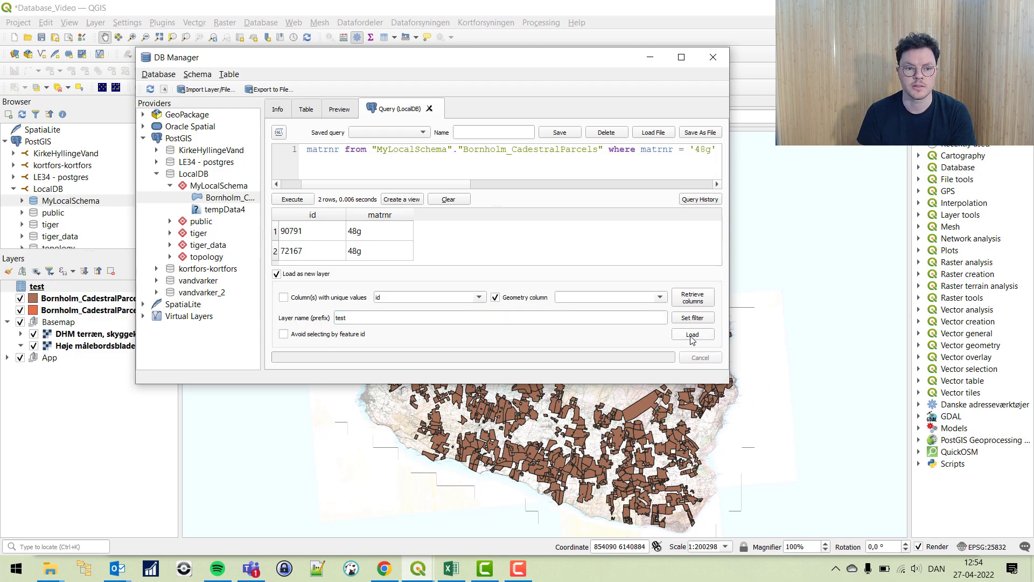
{"action": "left_click", "coordinate": [62, 416]}
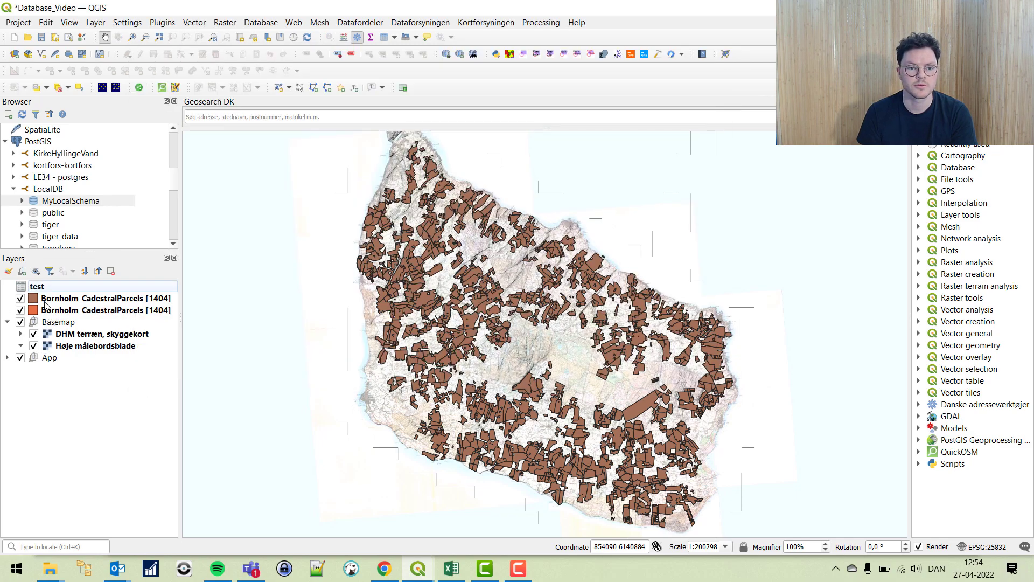
Back in DB Manager, add the geom column to the select list and load the re-executed query's result as another layer
{"action": "key", "text": "alt+Tab"}
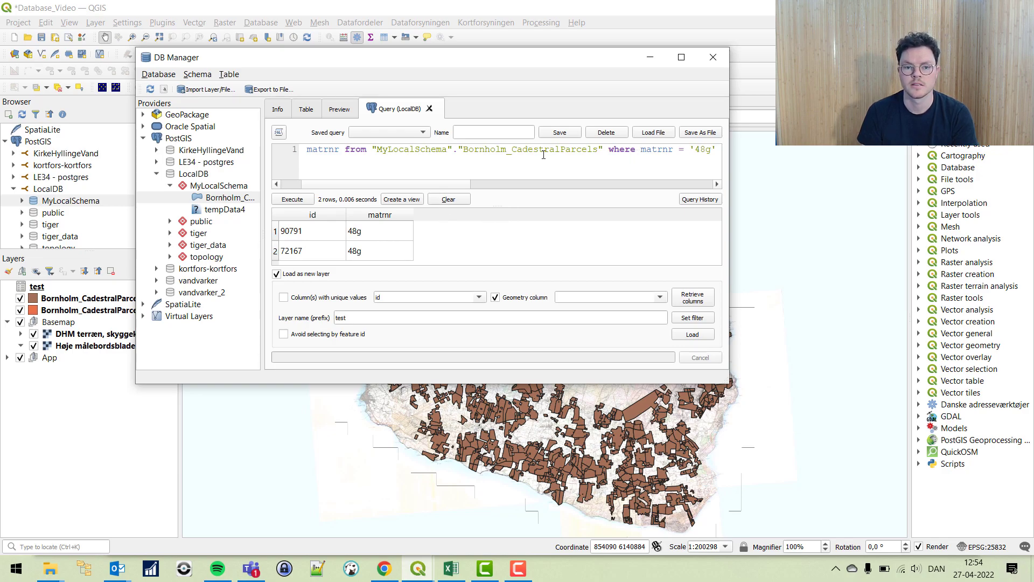
{"action": "left_click", "coordinate": [338, 149]}
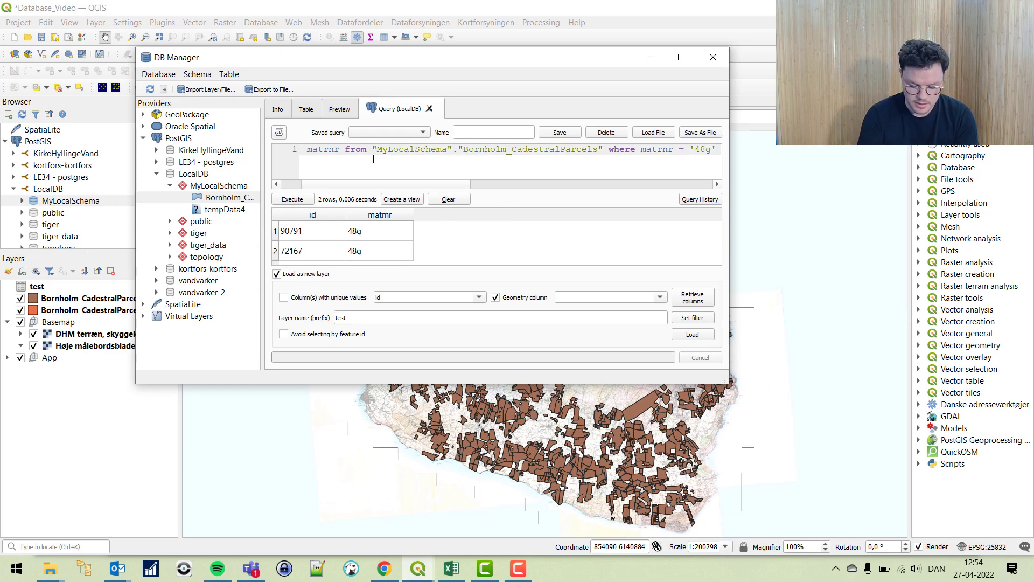
{"action": "type", "text": ", geom"}
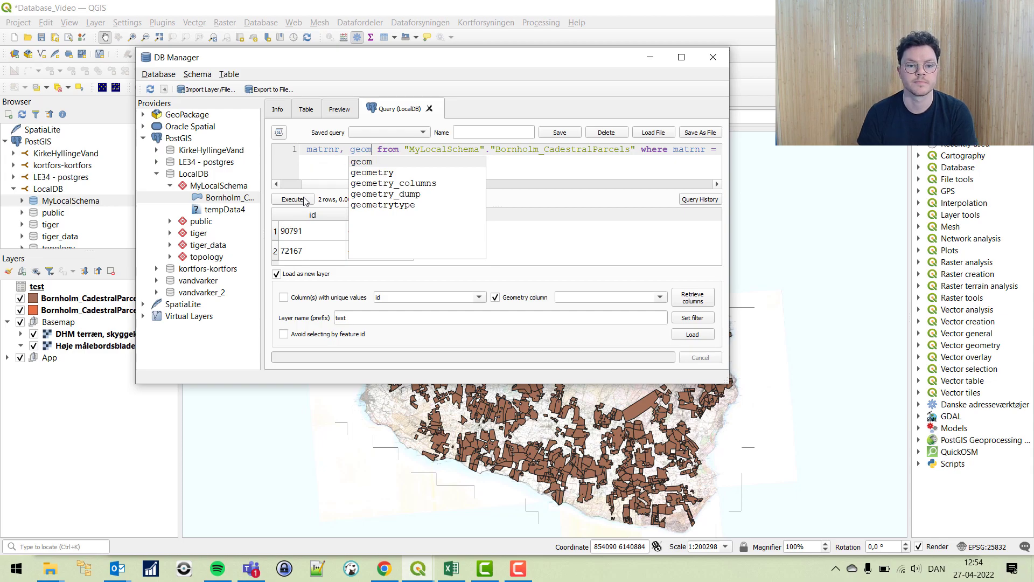
{"action": "left_click", "coordinate": [303, 200]}
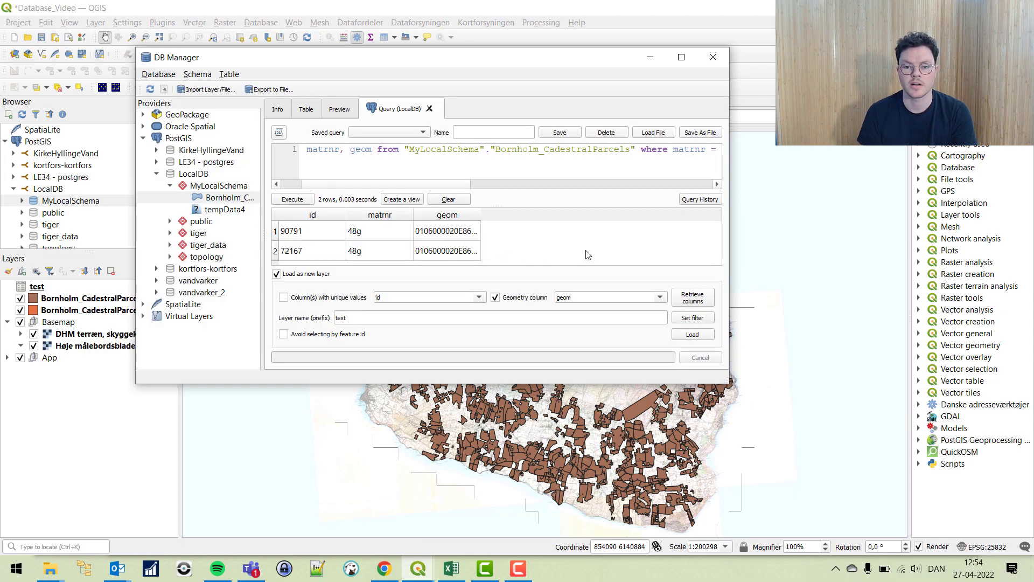
{"action": "left_click", "coordinate": [692, 334]}
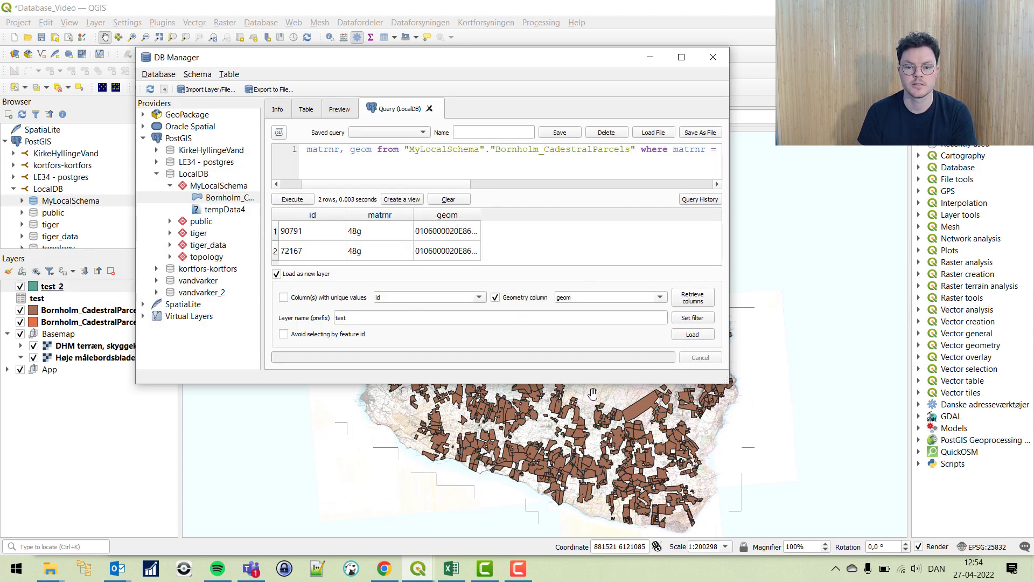
{"action": "left_click", "coordinate": [100, 431]}
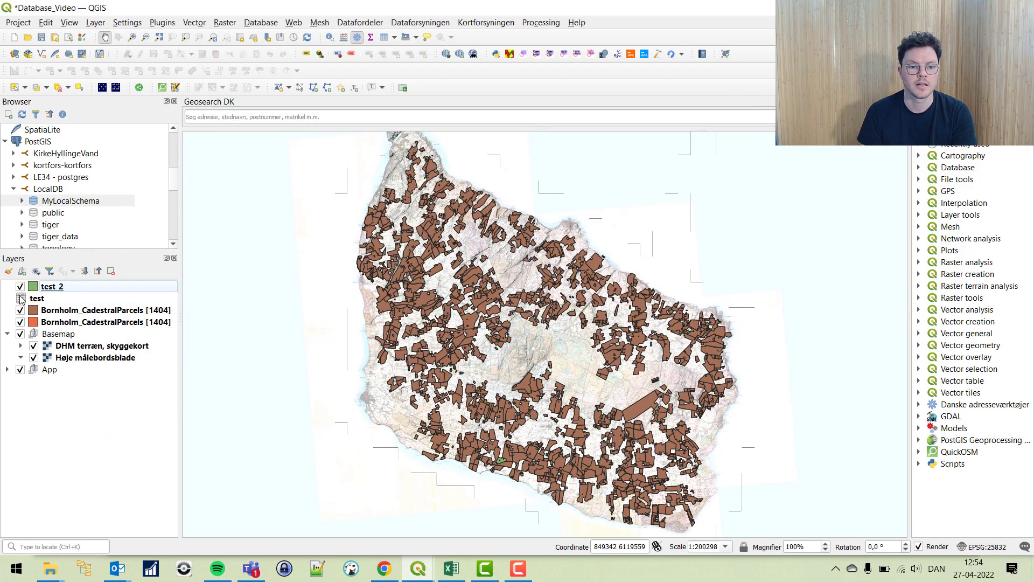
Hide both Bornholm_CadestralParcels layers and inspect the parcels of the test_2 layer on the map
{"action": "left_click", "coordinate": [21, 299]}
{"action": "left_click", "coordinate": [21, 310]}
{"action": "left_click", "coordinate": [21, 322]}
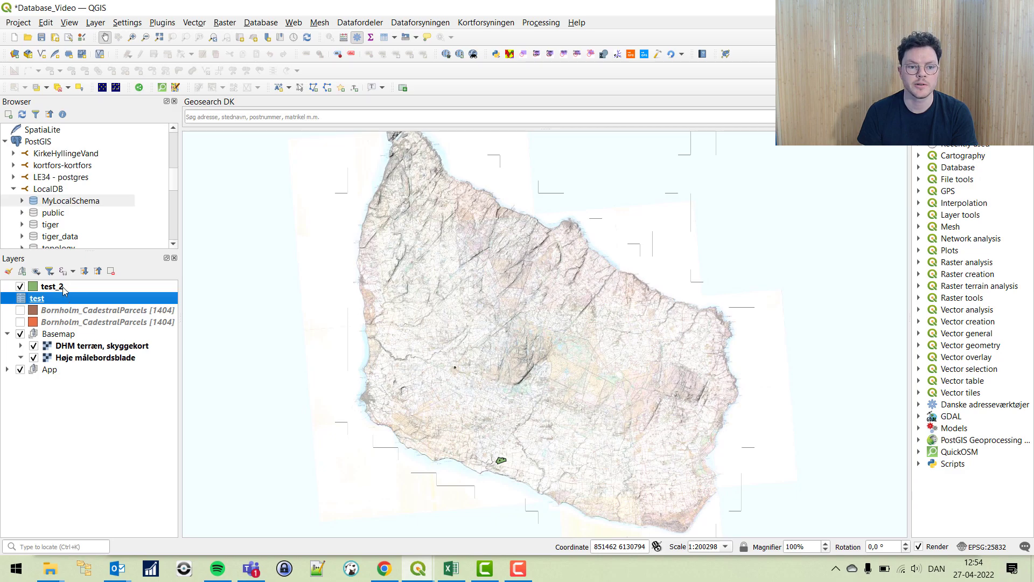
{"action": "mouse_move", "coordinate": [63, 289]}
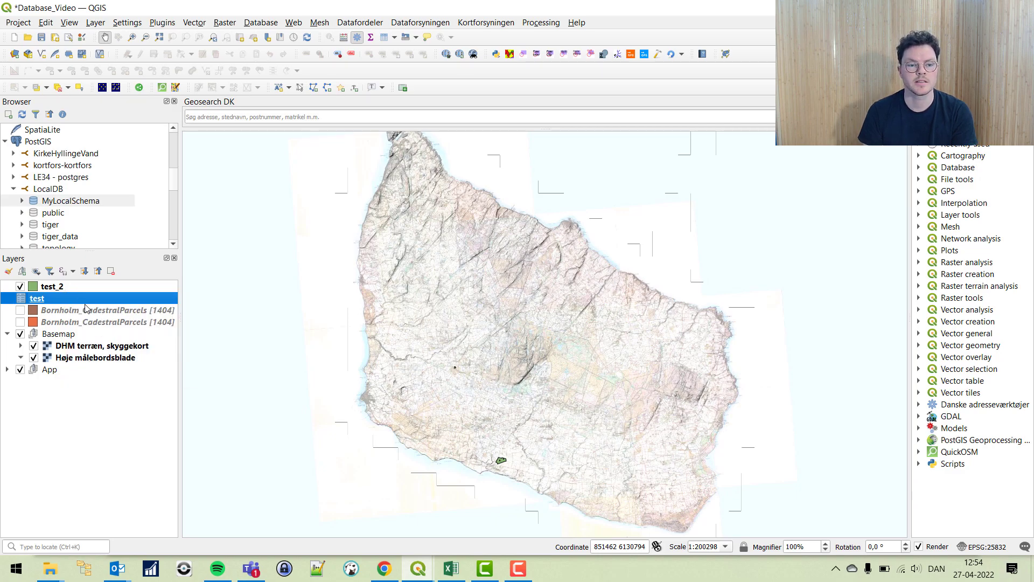
{"action": "scroll", "coordinate": [482, 456], "scroll_direction": "up", "scroll_amount": 1}
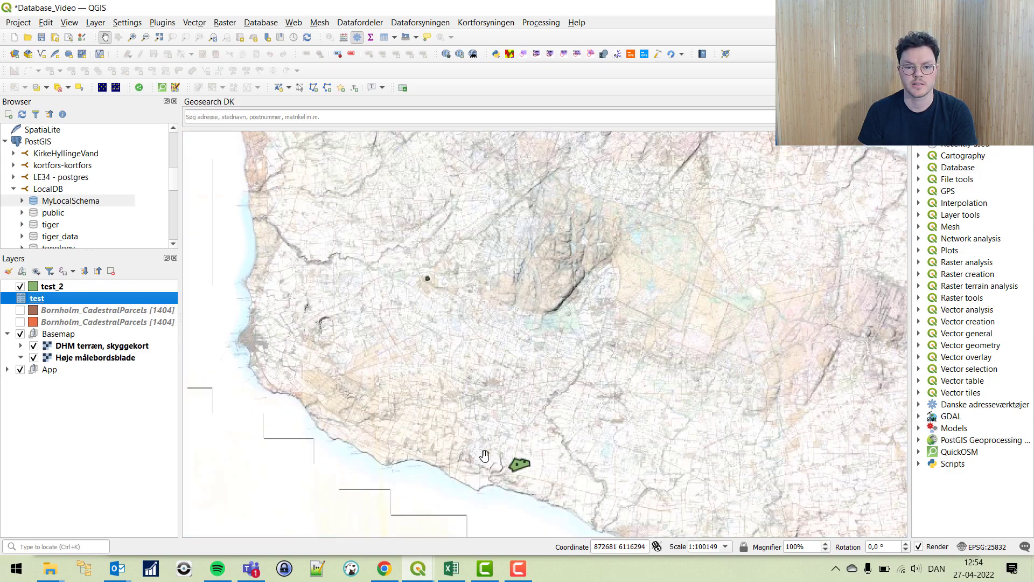